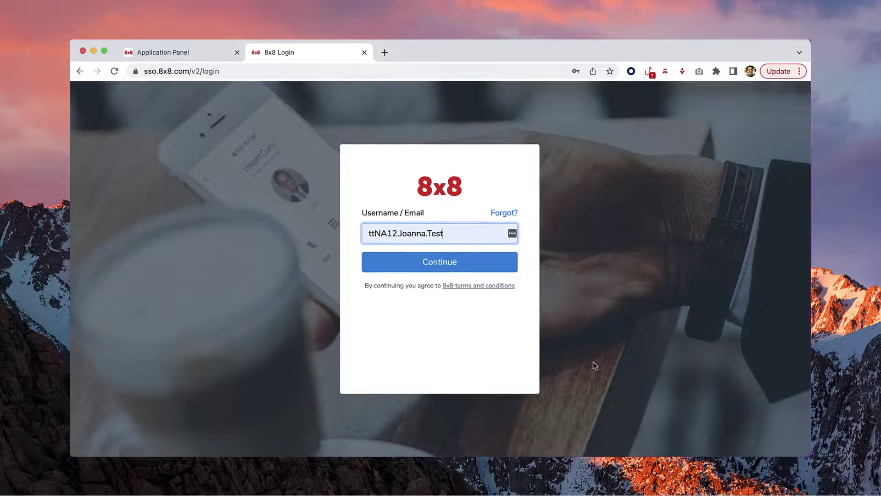
- Continue the 8x8 sign-in with the entered username
{"action": "left_click", "coordinate": [439, 262]}
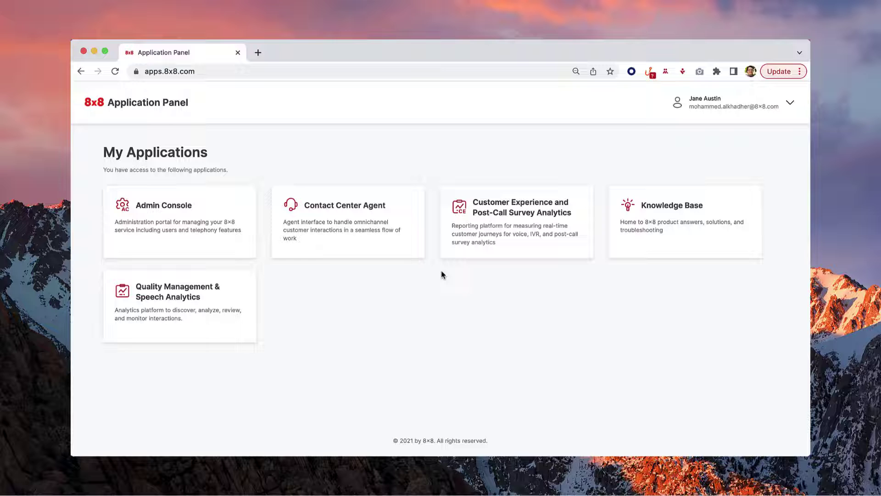
- Launch Contact Center Agent and end the break with 'Ready to work'
{"action": "left_click", "coordinate": [375, 222]}
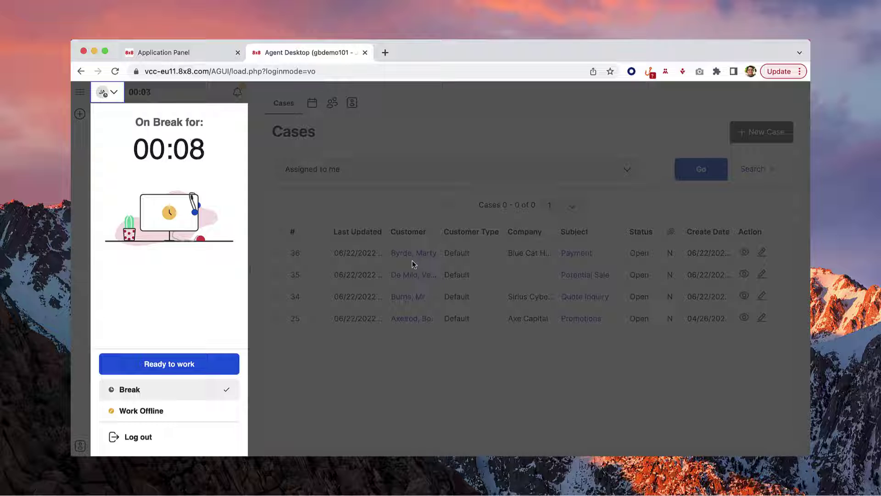
{"action": "left_click", "coordinate": [204, 363]}
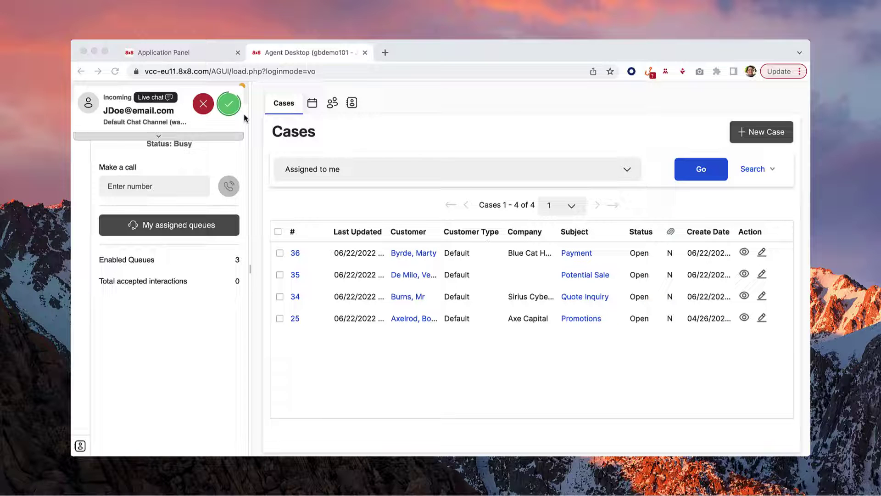
- Refocus the workspace window and accept the incoming customer live chat
{"action": "left_click", "coordinate": [229, 103]}
{"action": "left_click", "coordinate": [230, 104]}
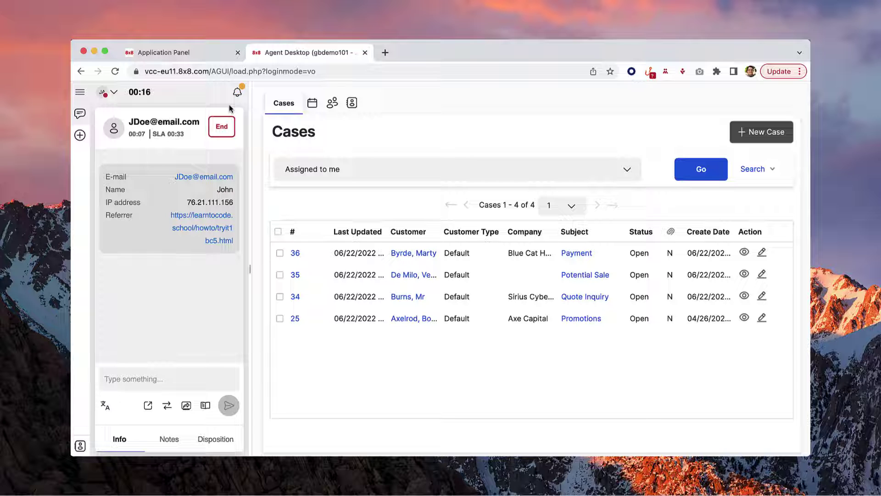
- Browse the extra features menu and contacts list, then show the Available/Break/Work Offline options
{"action": "left_click", "coordinate": [81, 93]}
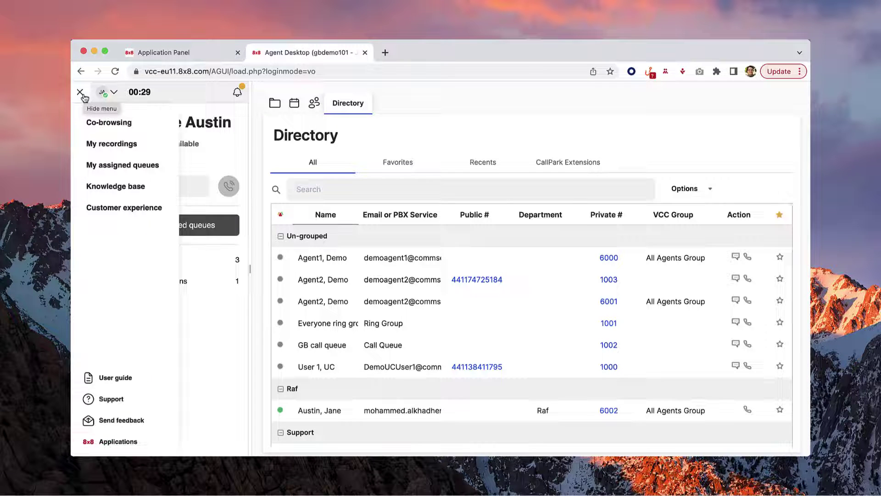
{"action": "left_click", "coordinate": [81, 92]}
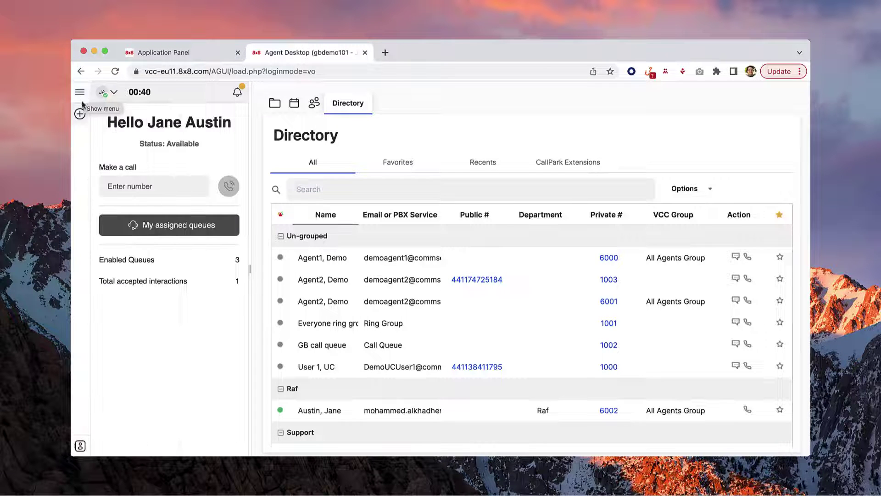
{"action": "left_click", "coordinate": [81, 446]}
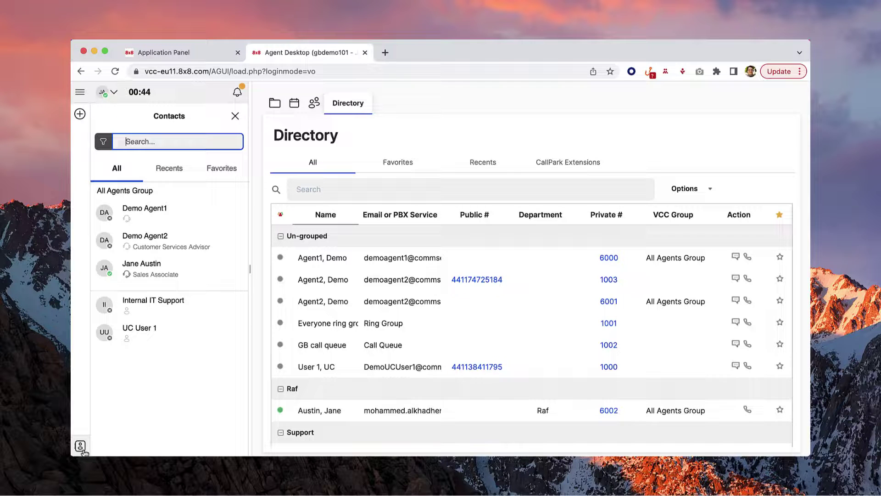
{"action": "left_click", "coordinate": [81, 446]}
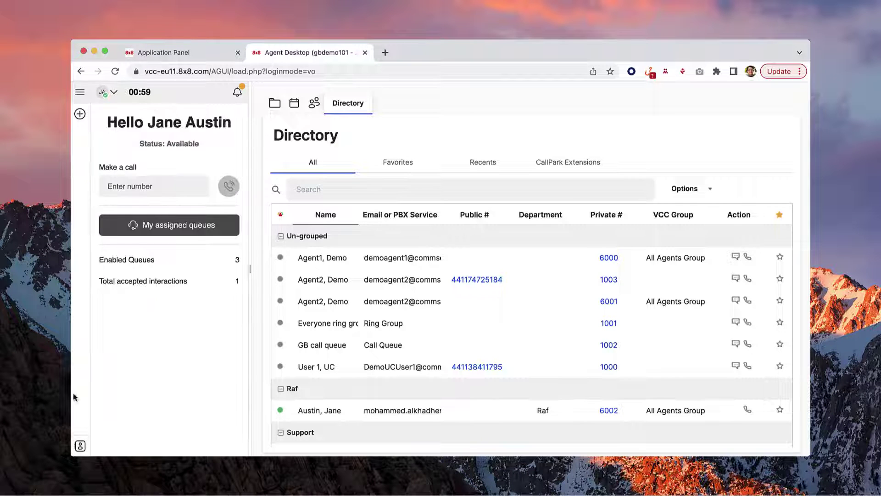
{"action": "left_click", "coordinate": [115, 94]}
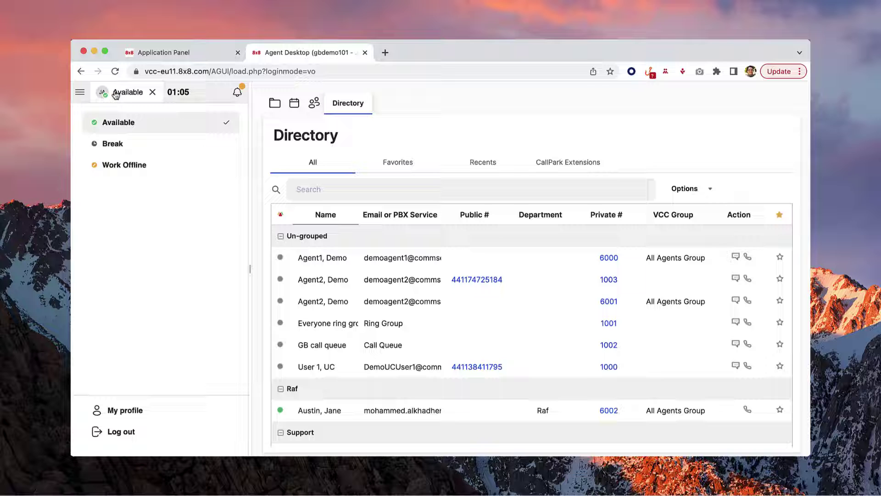
- In My profile, enable 'Use inbound channel address if available' for email
{"action": "left_click", "coordinate": [125, 409]}
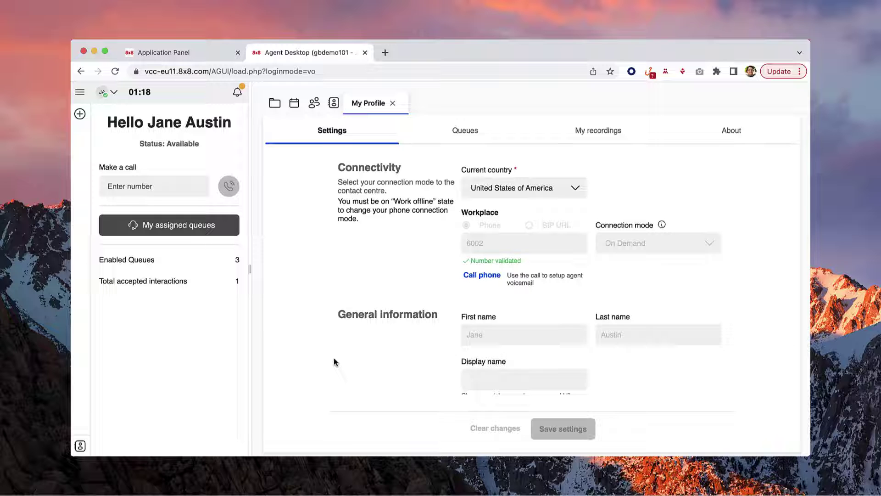
{"action": "scroll", "coordinate": [334, 362], "scroll_direction": "down", "scroll_amount": 3}
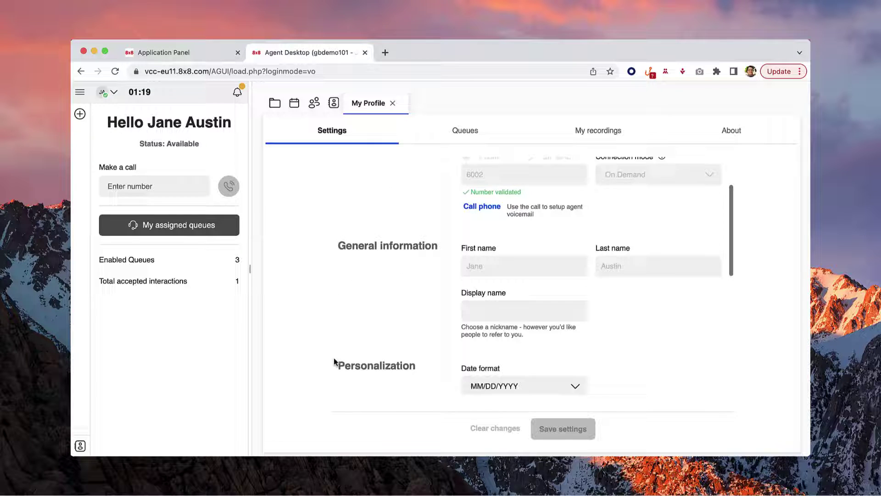
{"action": "scroll", "coordinate": [334, 362], "scroll_direction": "down", "scroll_amount": 3}
{"action": "scroll", "coordinate": [334, 361], "scroll_direction": "down", "scroll_amount": 3}
{"action": "scroll", "coordinate": [334, 361], "scroll_direction": "down", "scroll_amount": 3}
{"action": "scroll", "coordinate": [334, 362], "scroll_direction": "down", "scroll_amount": 3}
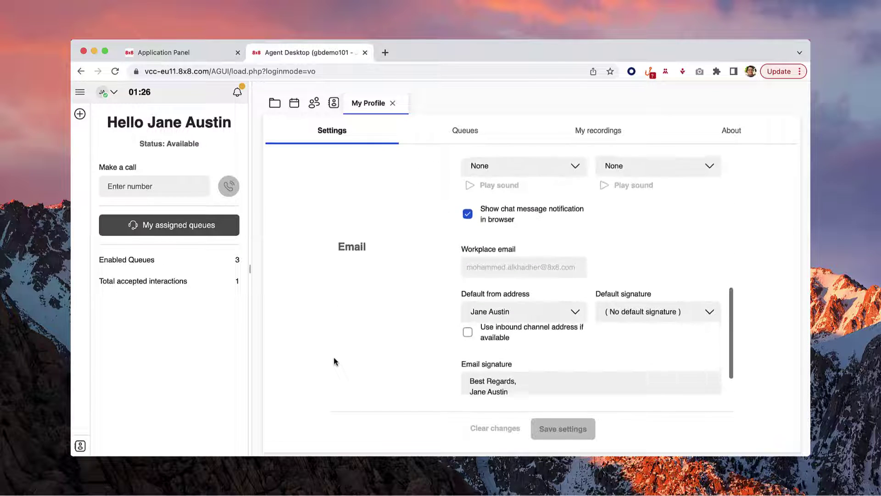
{"action": "scroll", "coordinate": [334, 362], "scroll_direction": "down", "scroll_amount": 2}
{"action": "left_click", "coordinate": [467, 296]}
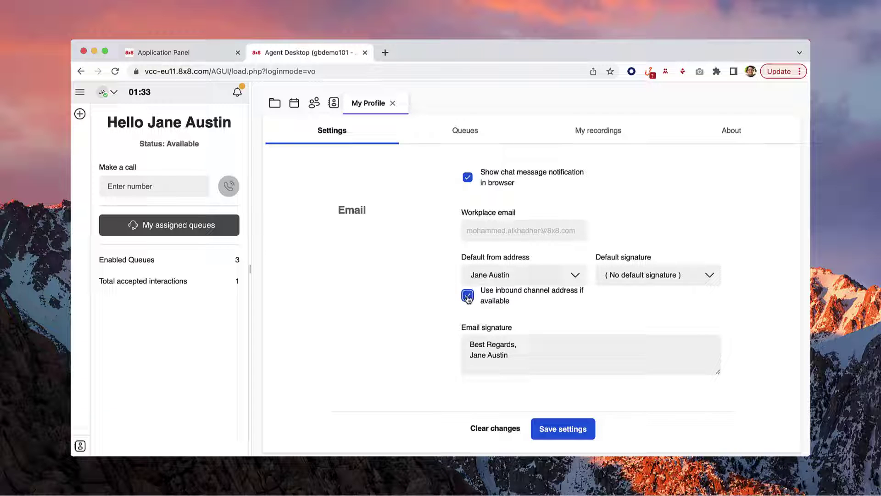
- Save the profile, then send the cake announcement to All Agents Group as a pop-up
{"action": "left_click", "coordinate": [563, 428]}
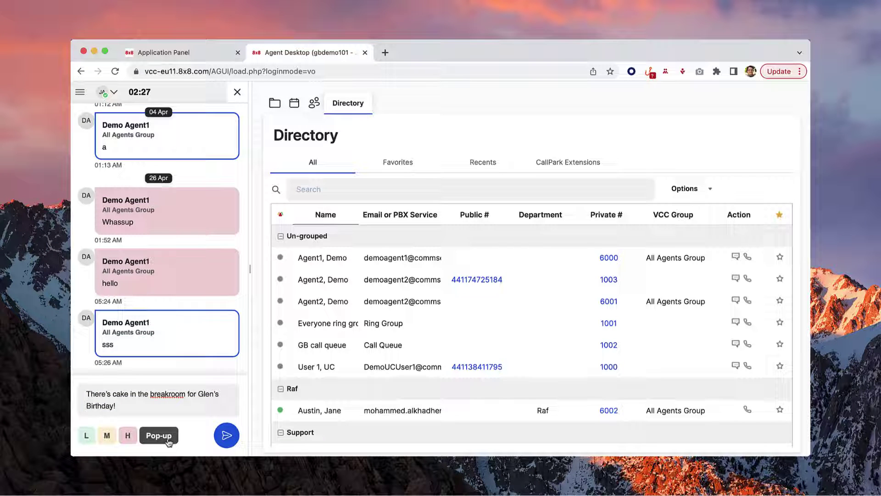
{"action": "left_click", "coordinate": [159, 435]}
{"action": "left_click", "coordinate": [226, 436]}
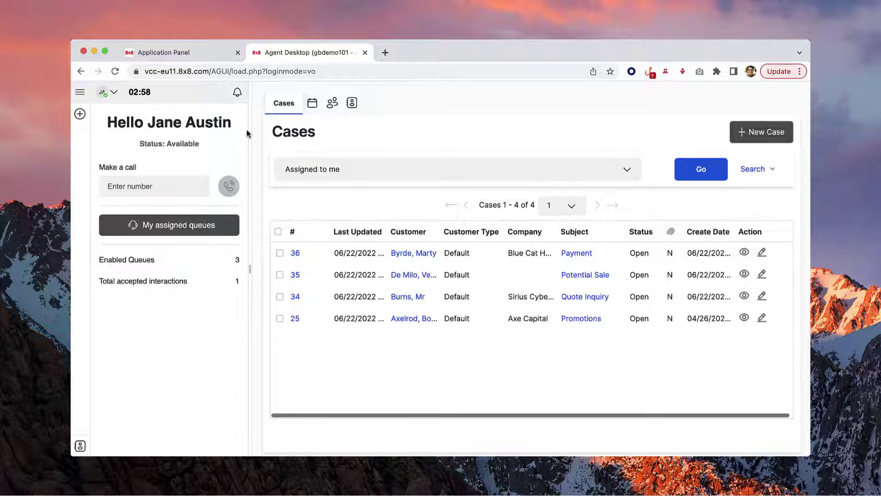
- View the open Tasks list, then the Customers list of four assigned customers
{"action": "left_click", "coordinate": [312, 104]}
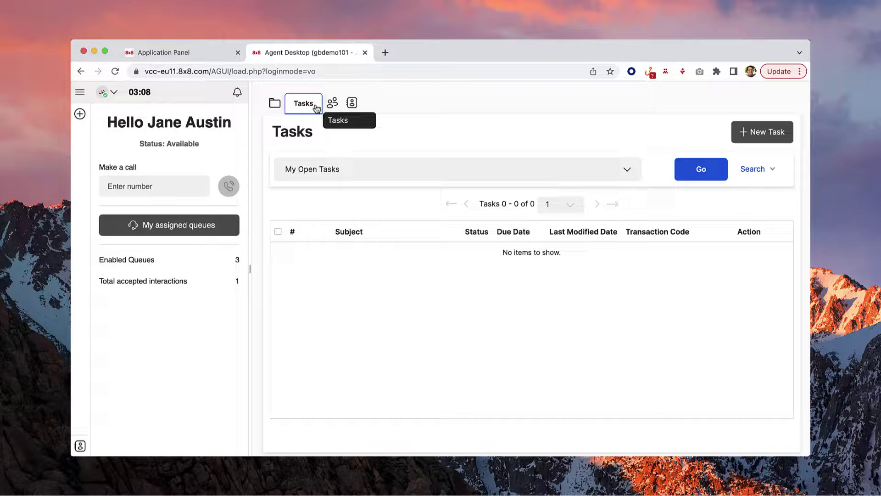
{"action": "left_click", "coordinate": [332, 103]}
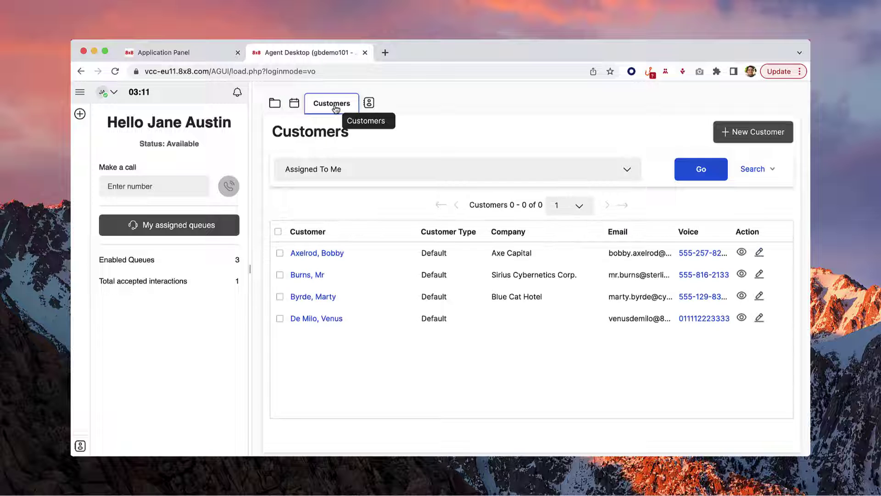